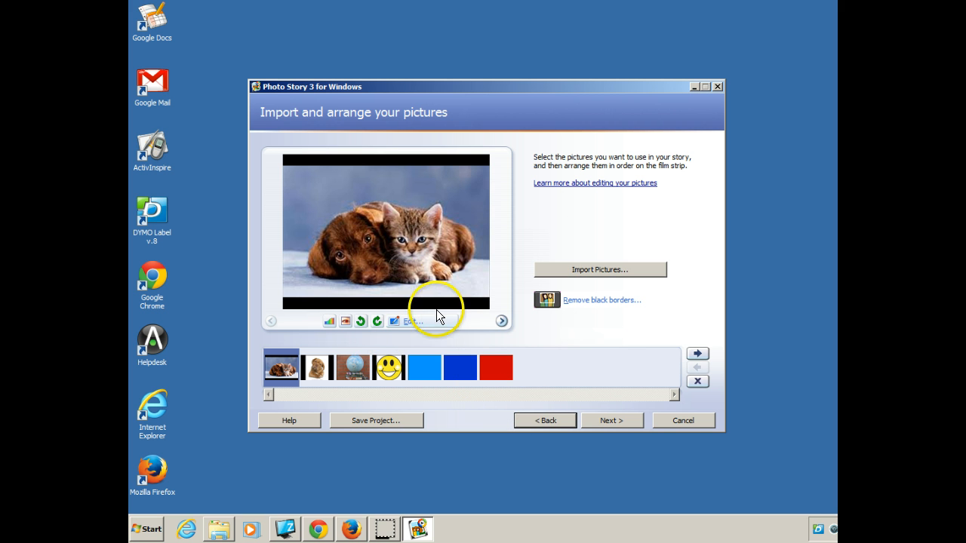
- Proceed to the title stage and add the title "Marley and Mia were best friends." to the puppy and kitten picture
click(614, 420)
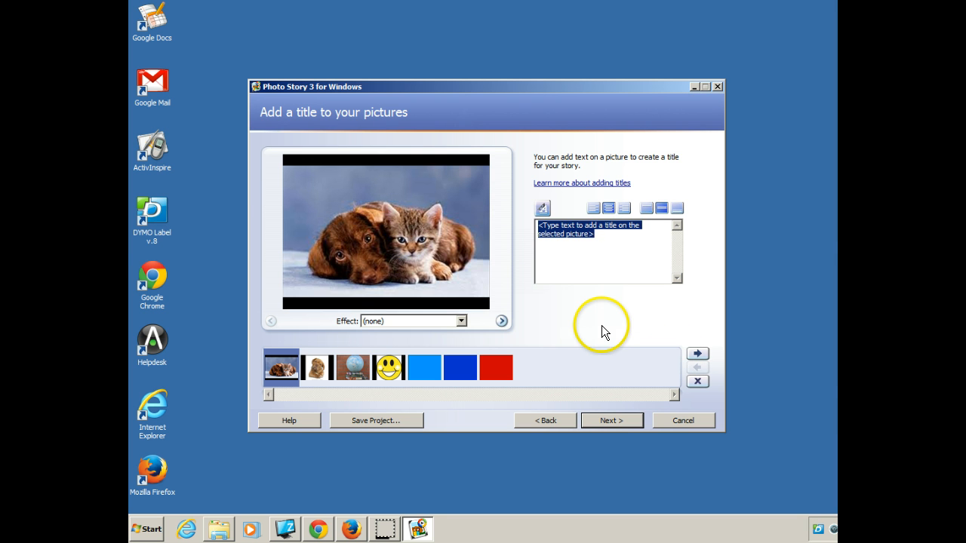
text(Marley and Mi)
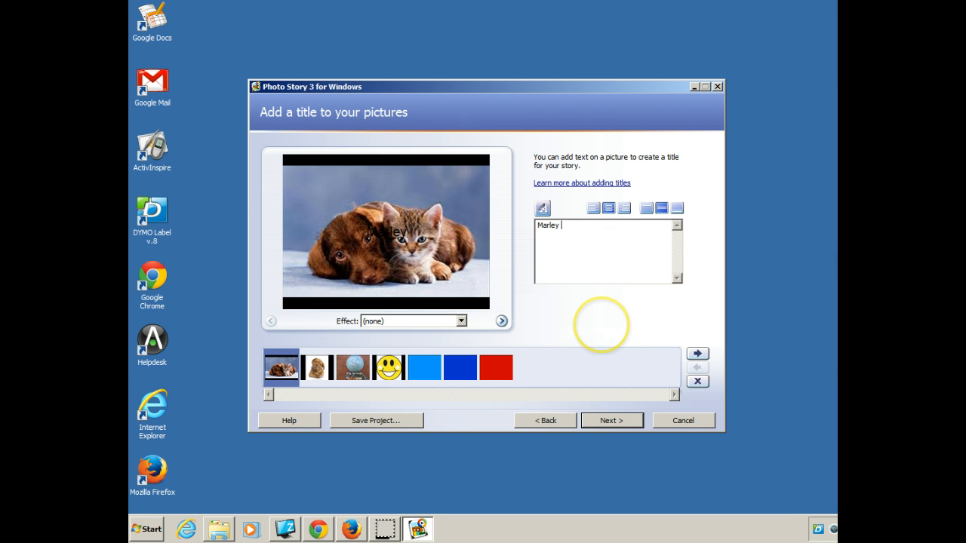
text(a)
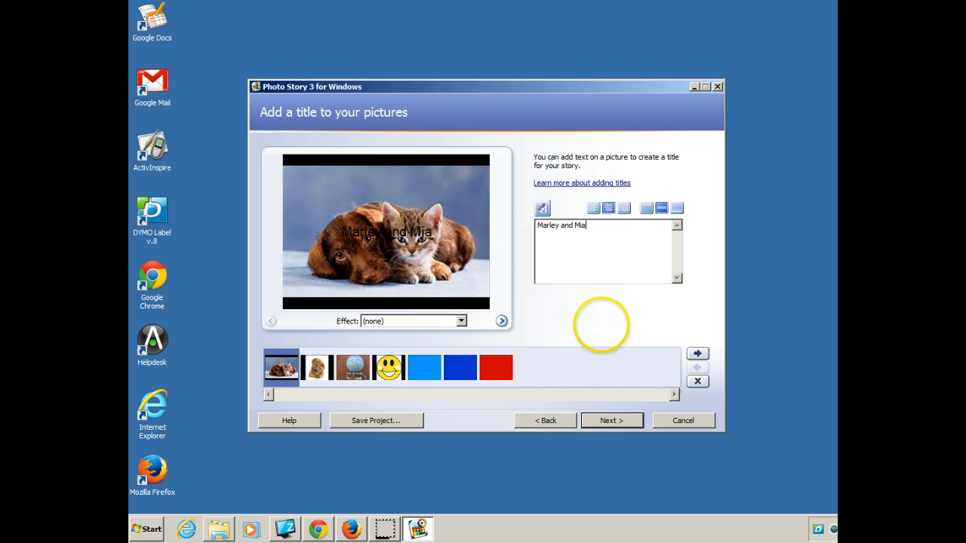
text( were)
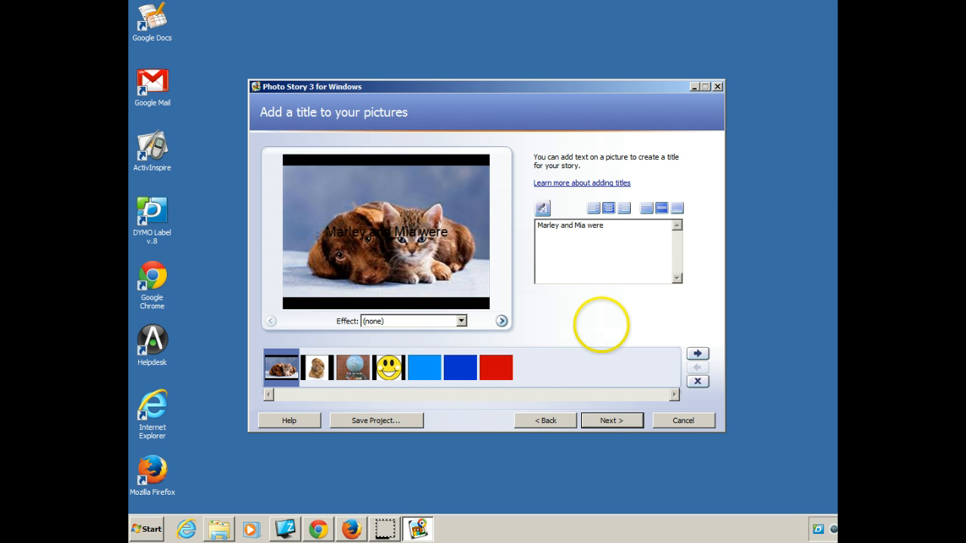
text( b)
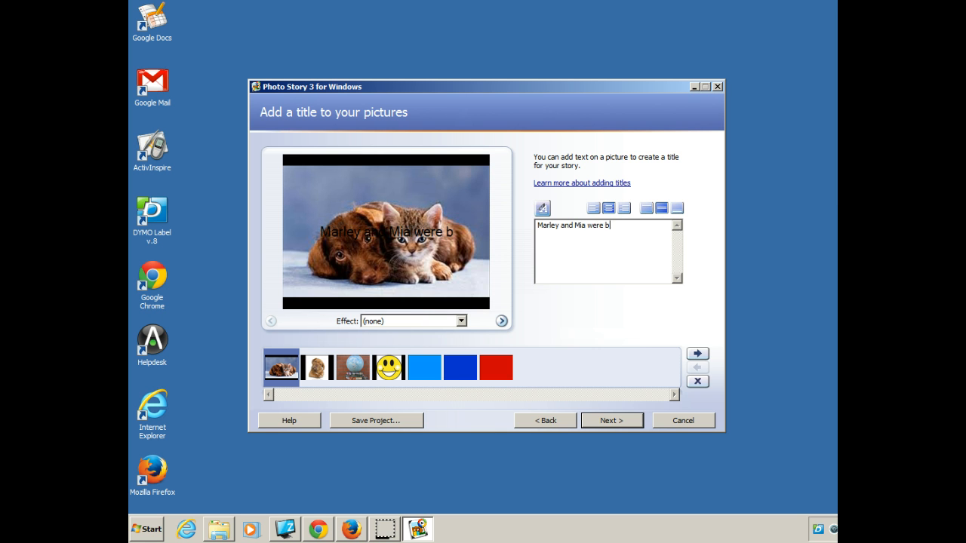
text(est f)
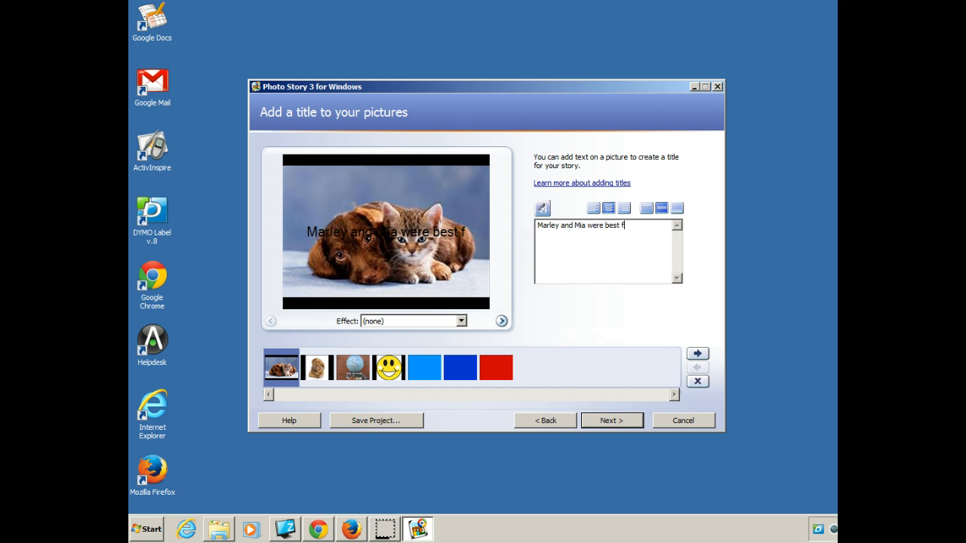
text(riends)
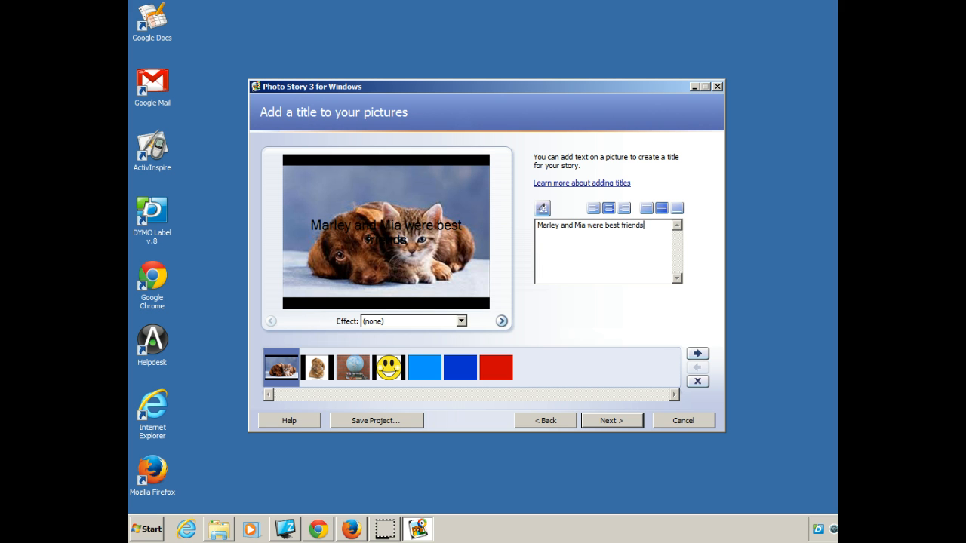
text(.)
- Format the title in Lucida Bright, Regular style, size 26, with the Lime colour
click(540, 207)
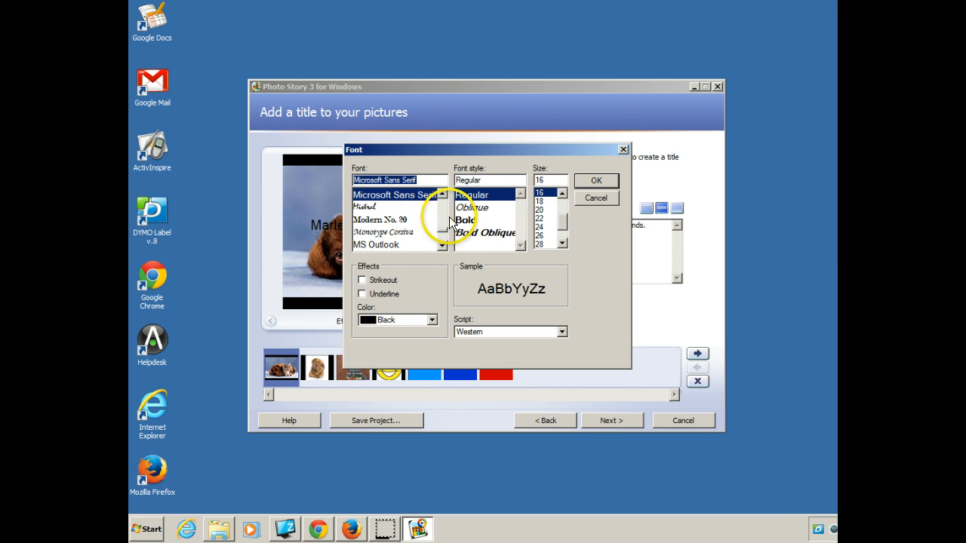
mouse_move(445, 234)
mouse_down()
mouse_move(442, 210)
mouse_move(446, 232)
mouse_up()
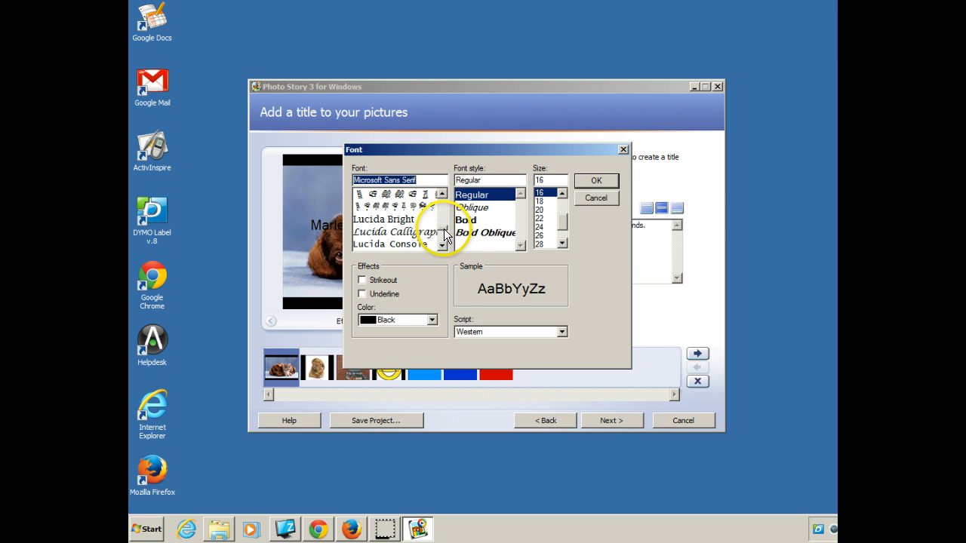
mouse_move(444, 229)
mouse_down()
mouse_move(442, 241)
mouse_move(443, 228)
mouse_up()
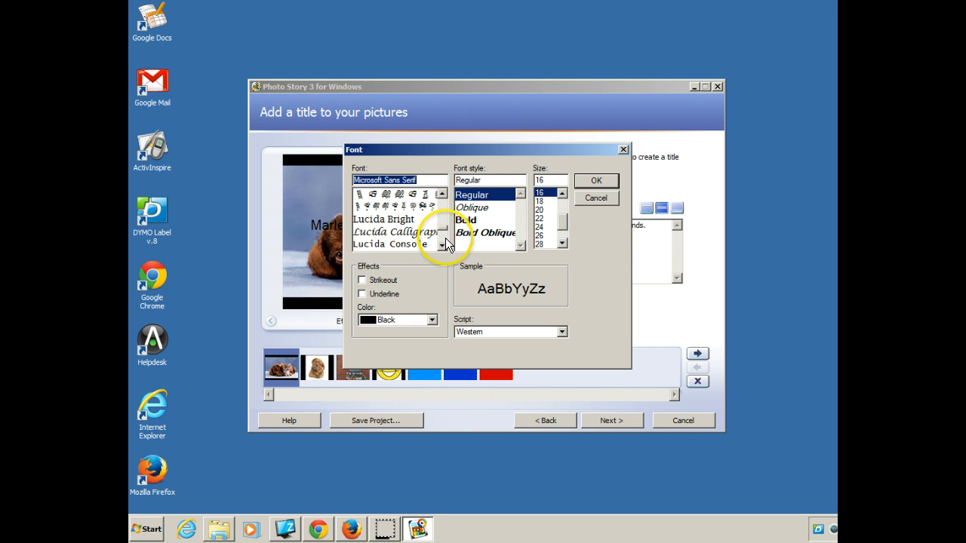
click(381, 220)
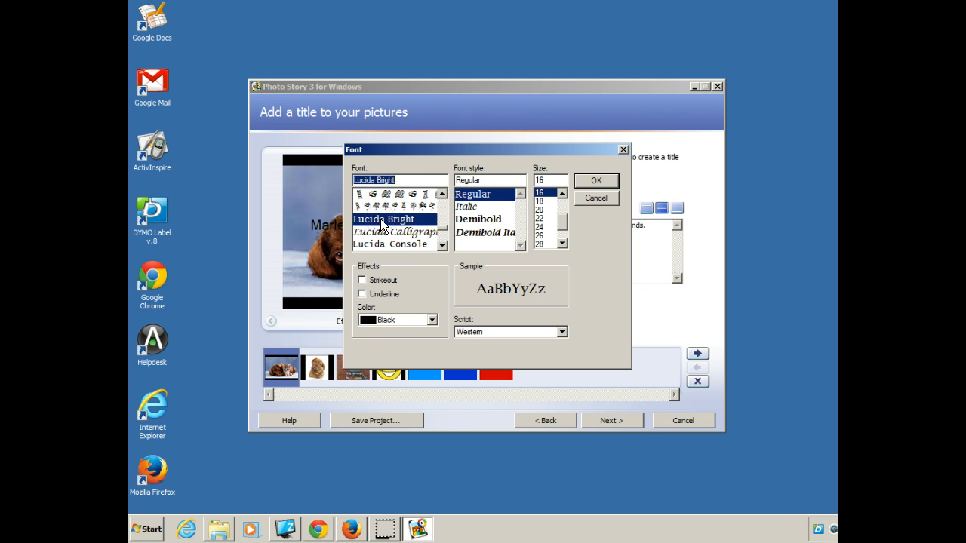
click(467, 209)
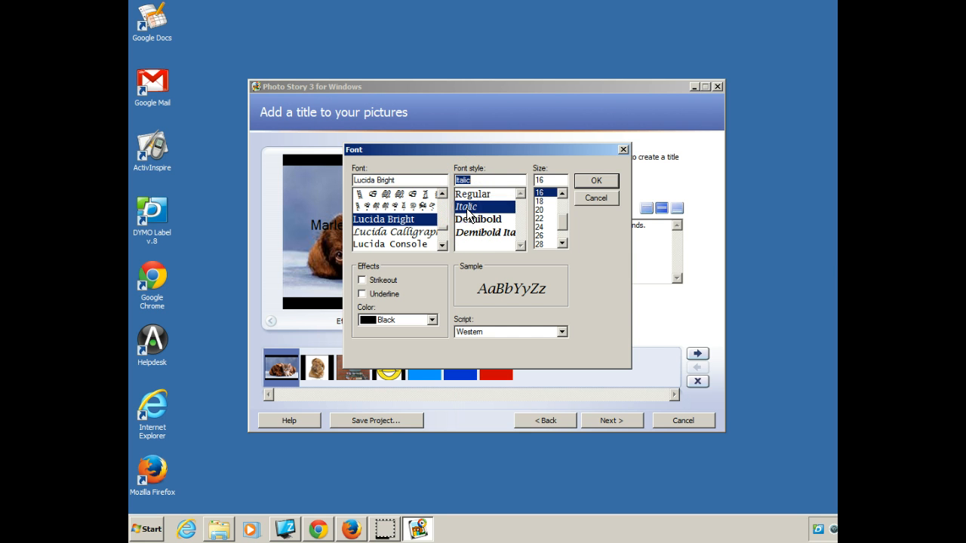
click(480, 221)
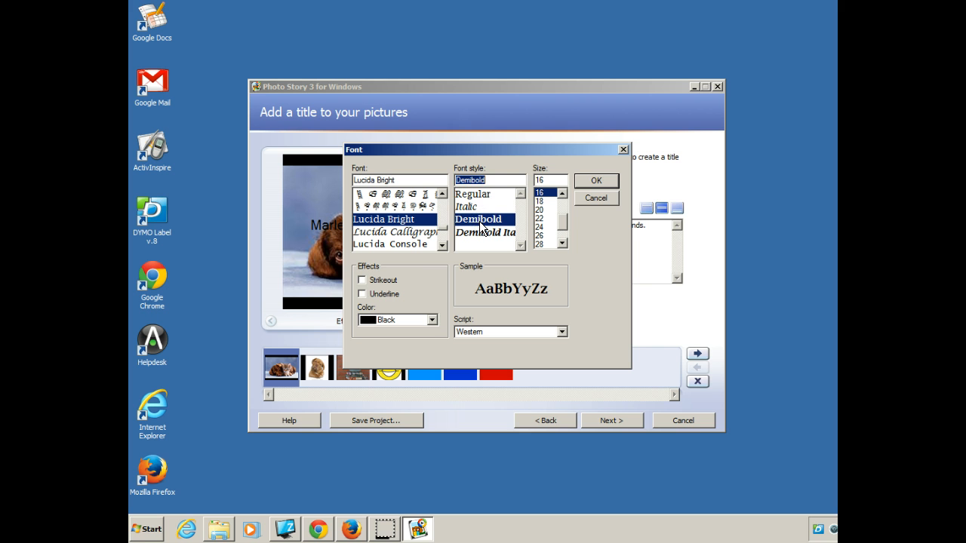
click(475, 195)
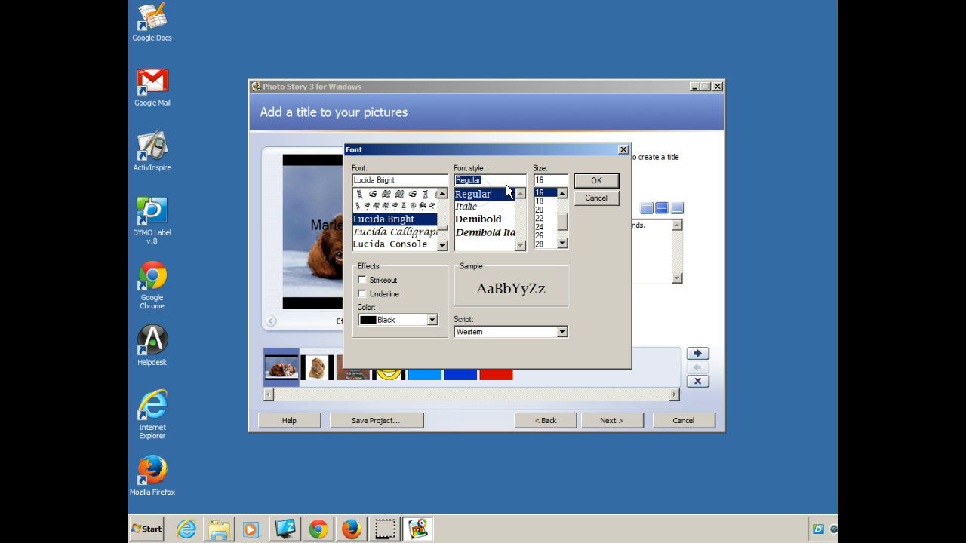
click(541, 236)
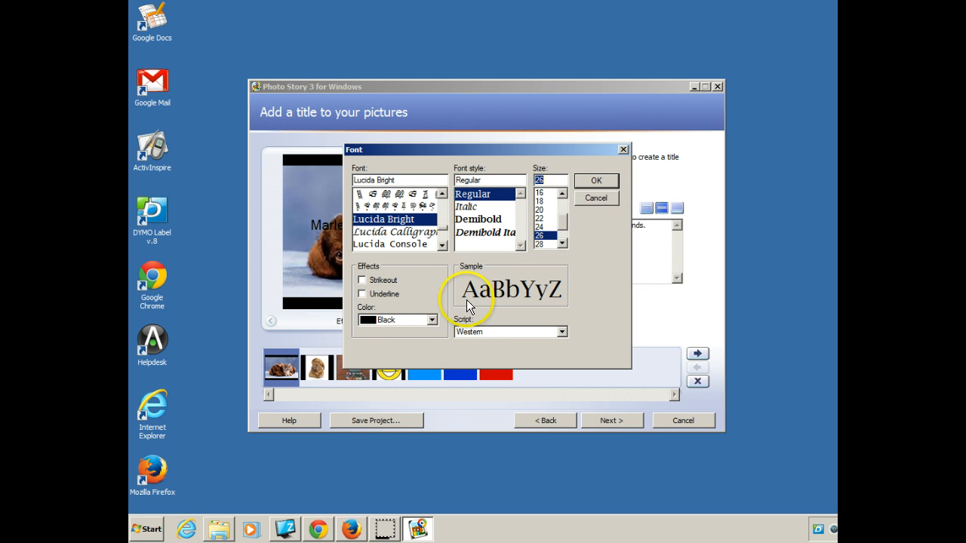
click(434, 321)
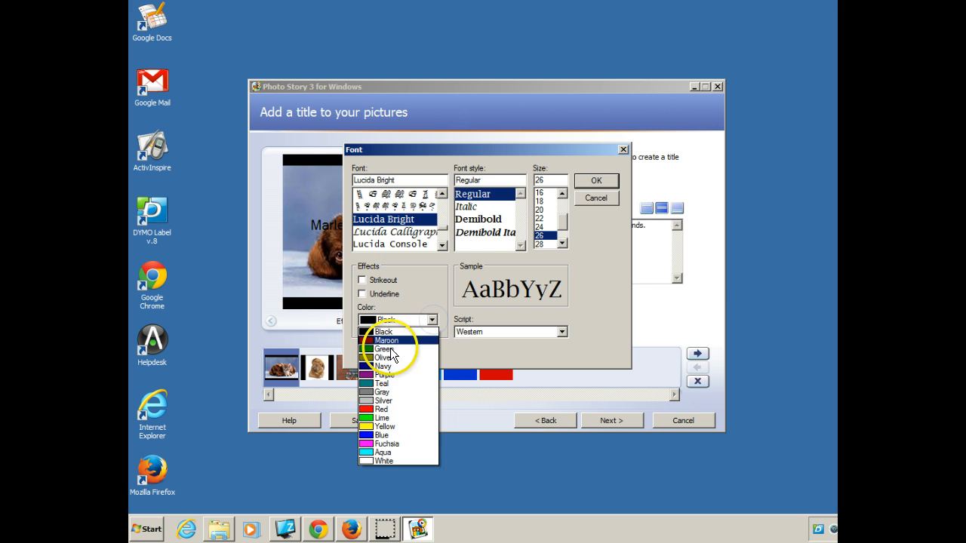
click(383, 417)
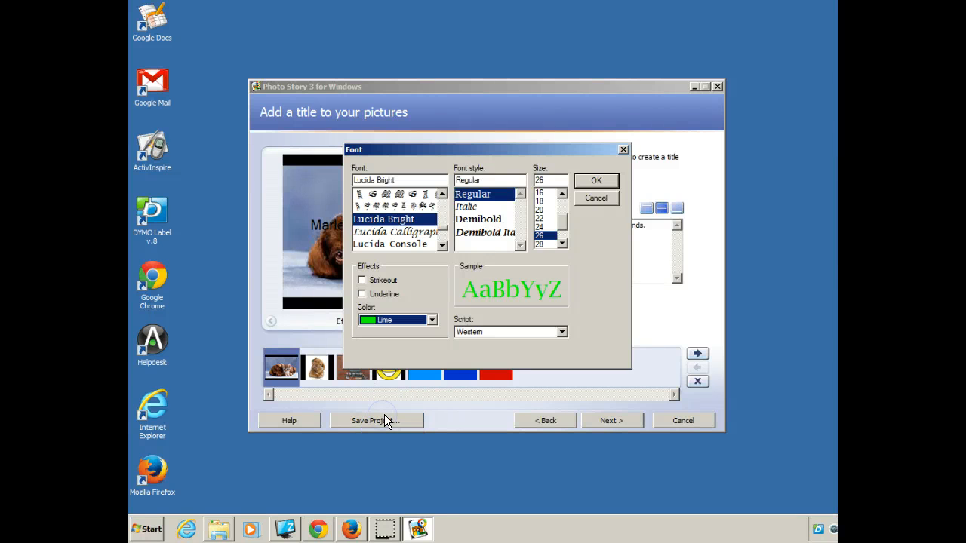
click(595, 182)
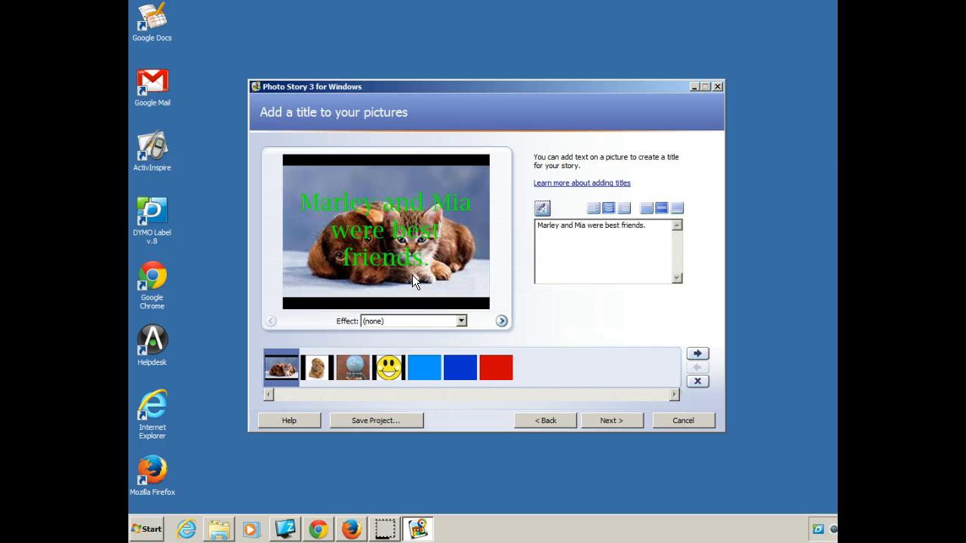
- Try the left, centre and right alignments and the top, middle and bottom placements for the title on the picture
click(593, 210)
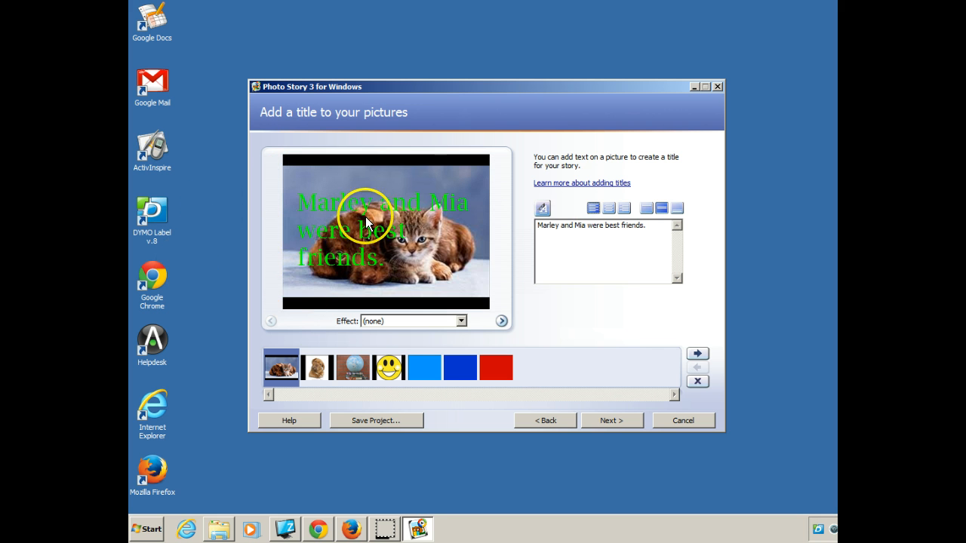
click(608, 209)
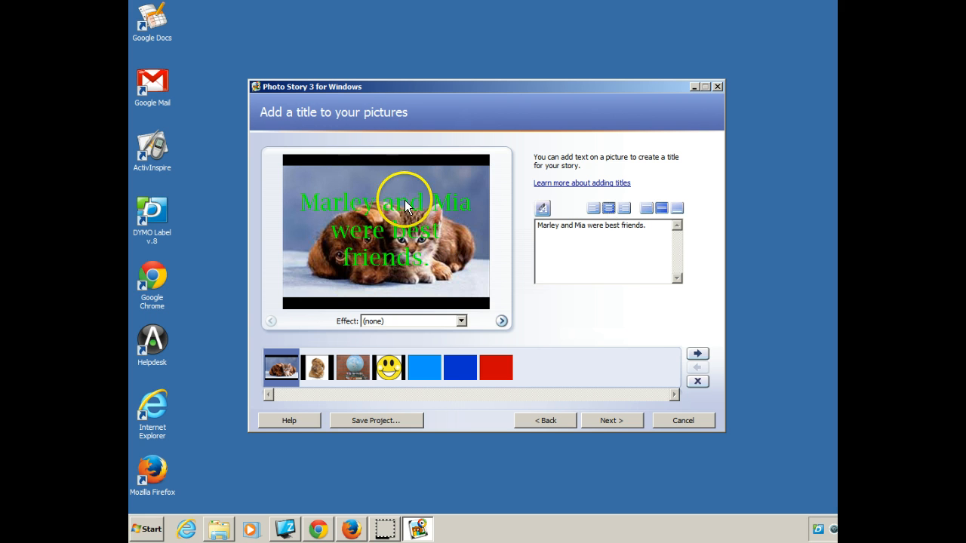
click(624, 208)
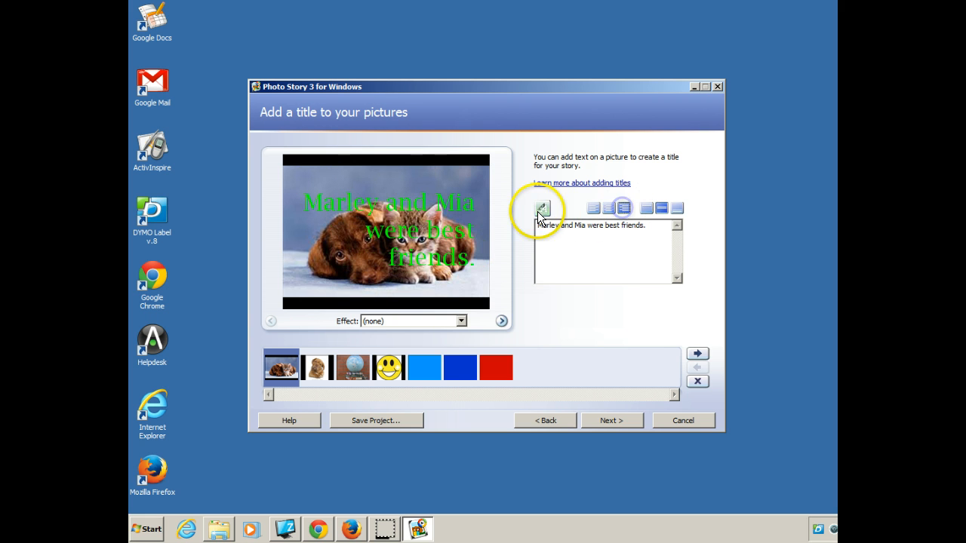
click(647, 210)
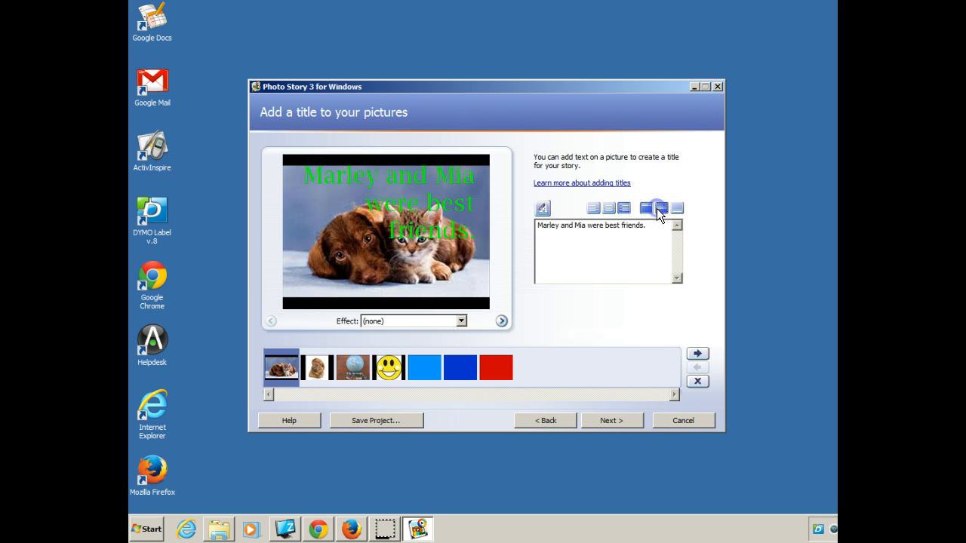
click(657, 208)
click(678, 208)
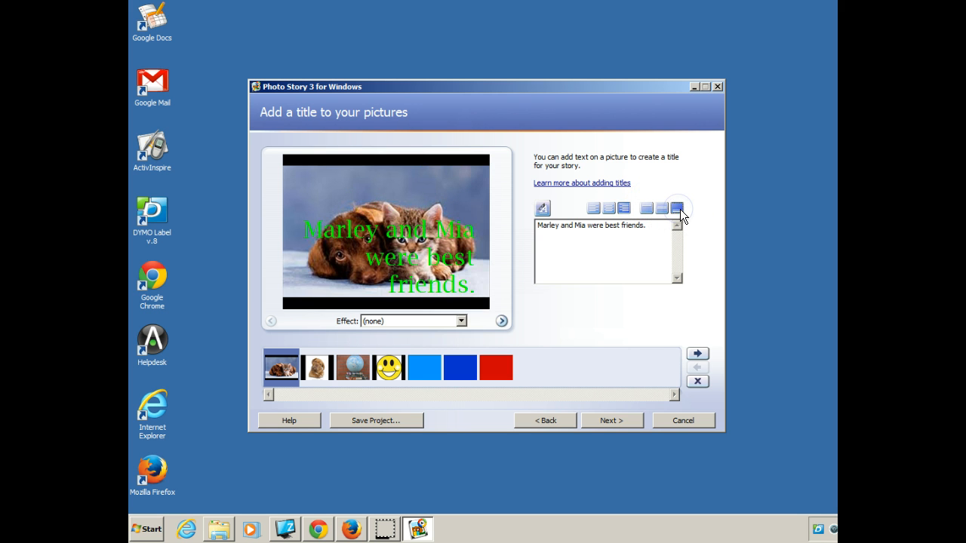
click(657, 211)
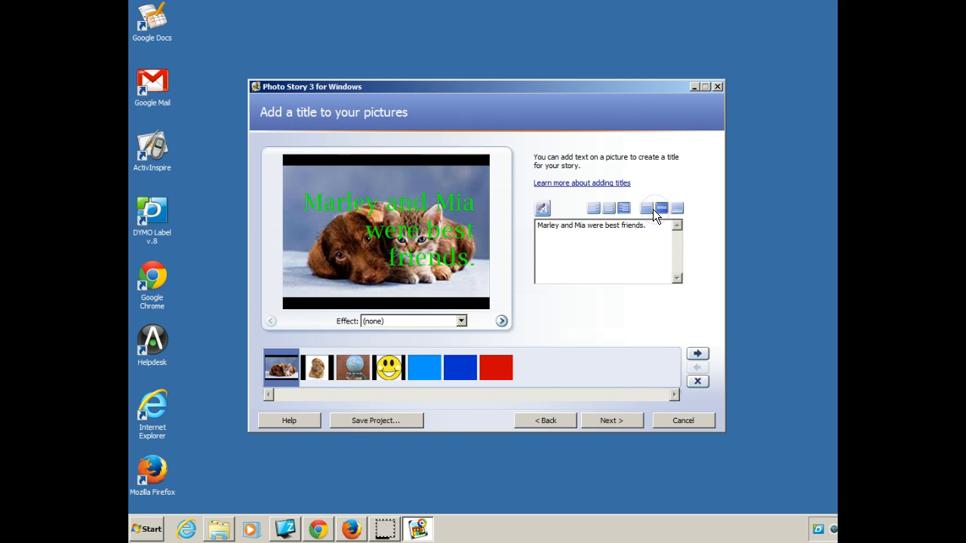
- Set the title's font size to 20 and align the text to the top and left of the picture
click(543, 209)
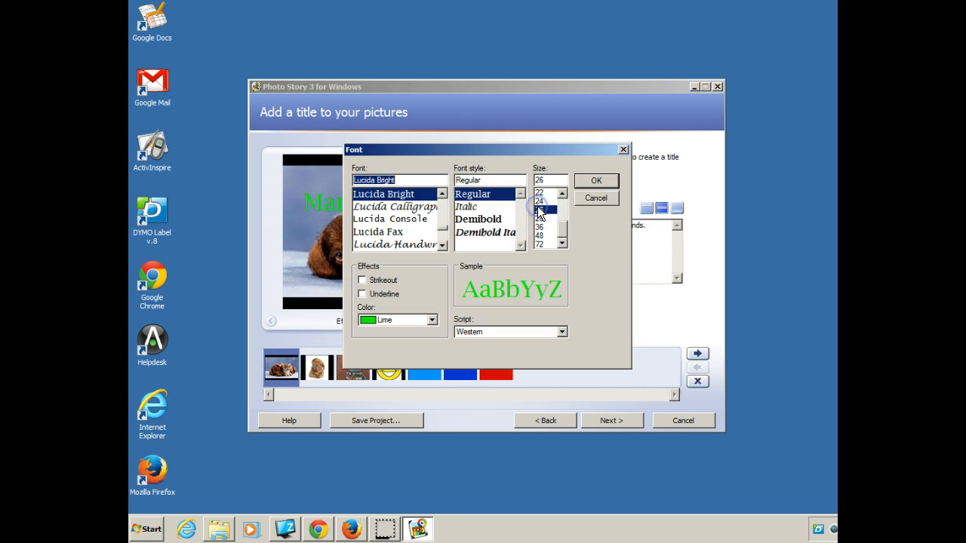
drag(561, 223, 560, 214)
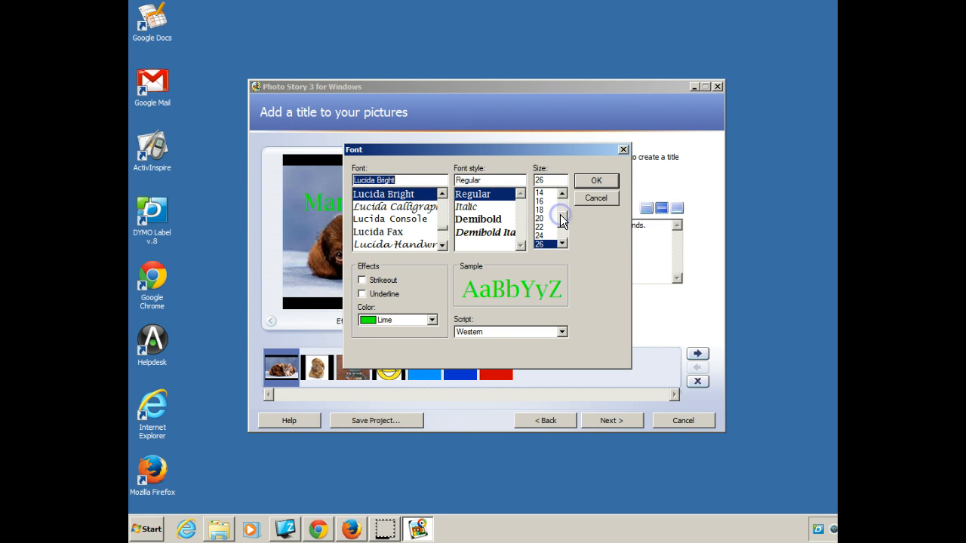
click(542, 218)
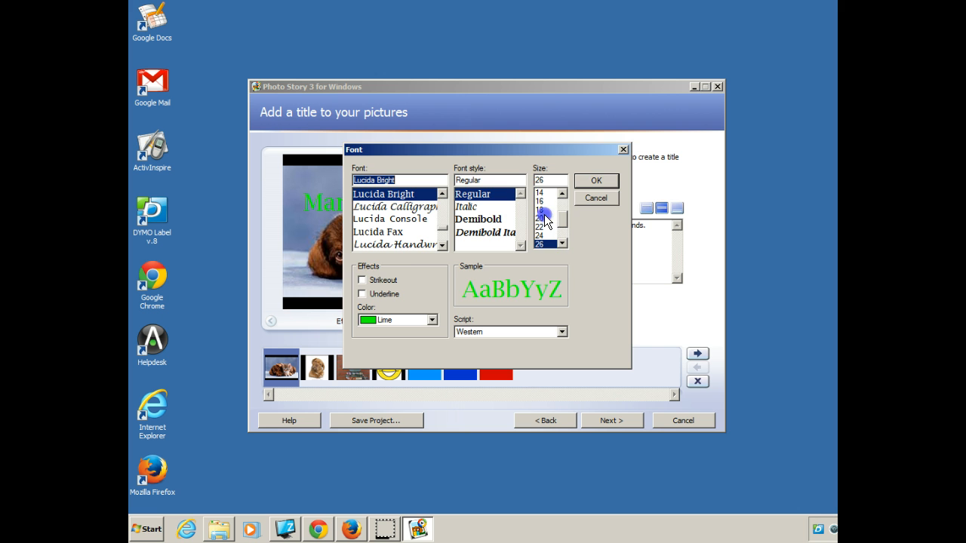
click(594, 182)
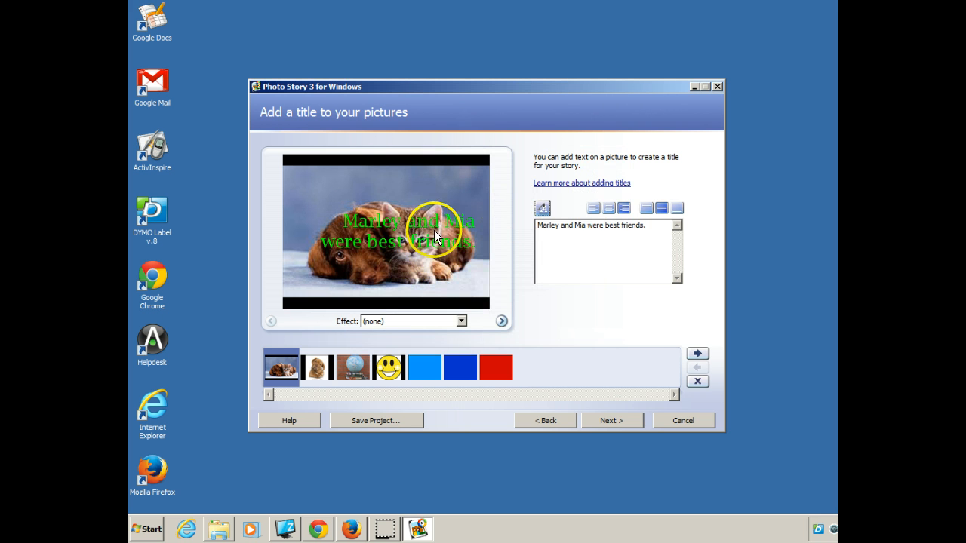
click(648, 209)
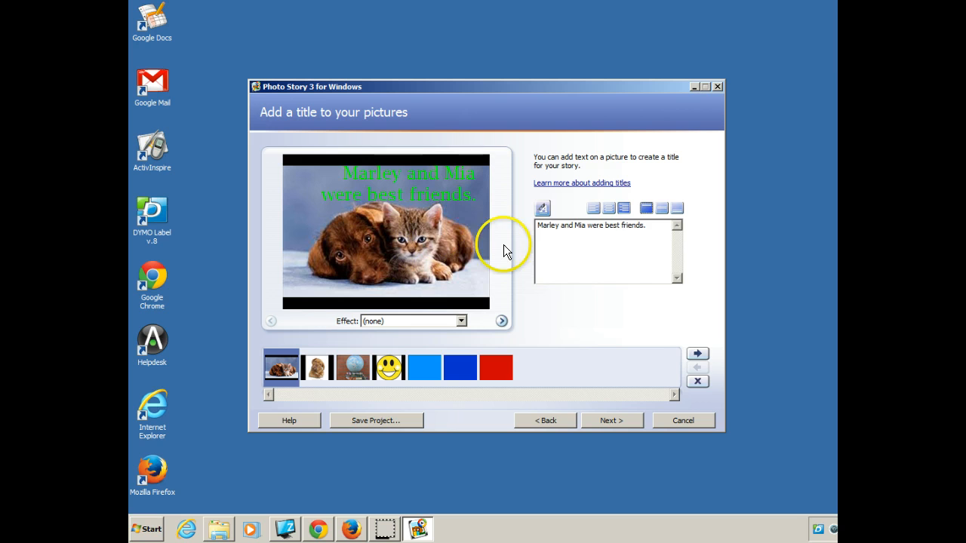
click(595, 208)
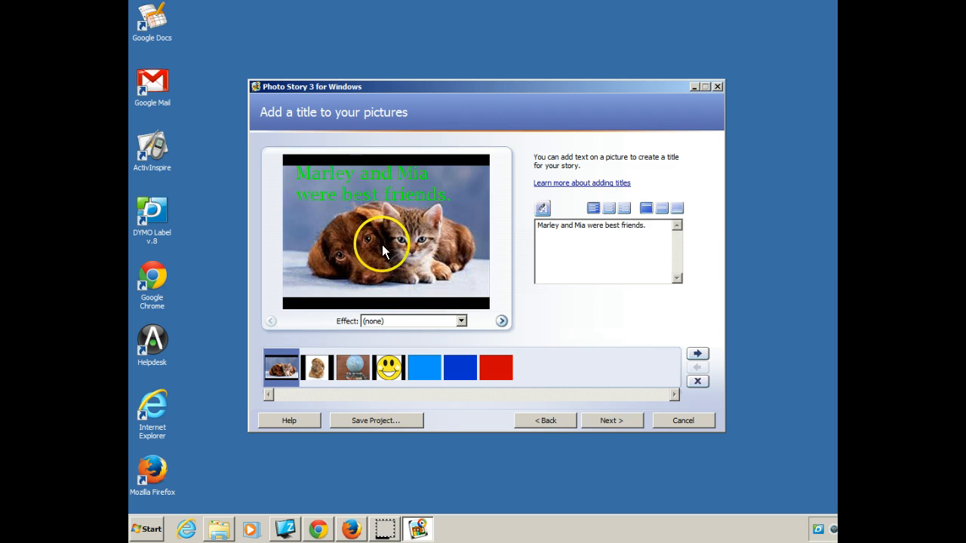
- Move the light blue picture to the beginning of the film strip, ahead of the puppy and kitten picture
click(315, 367)
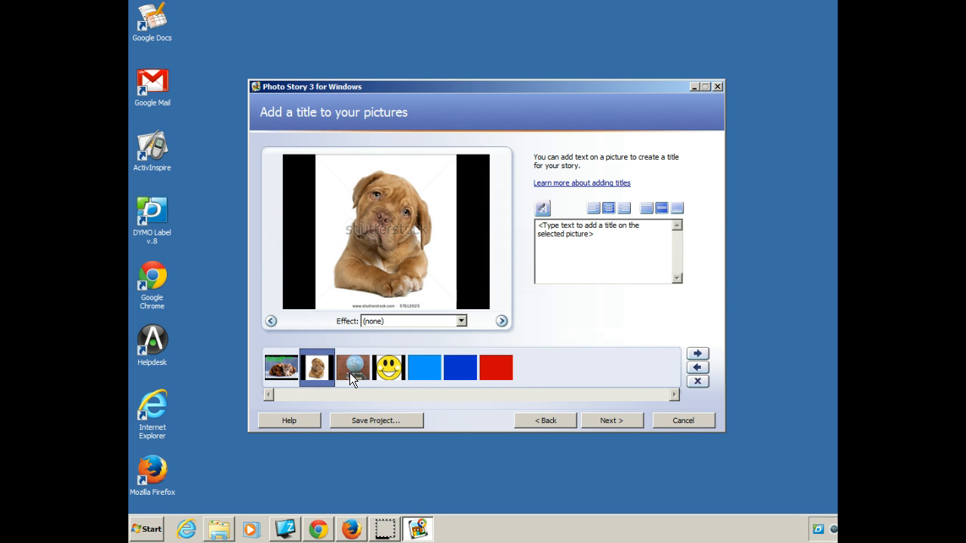
click(351, 372)
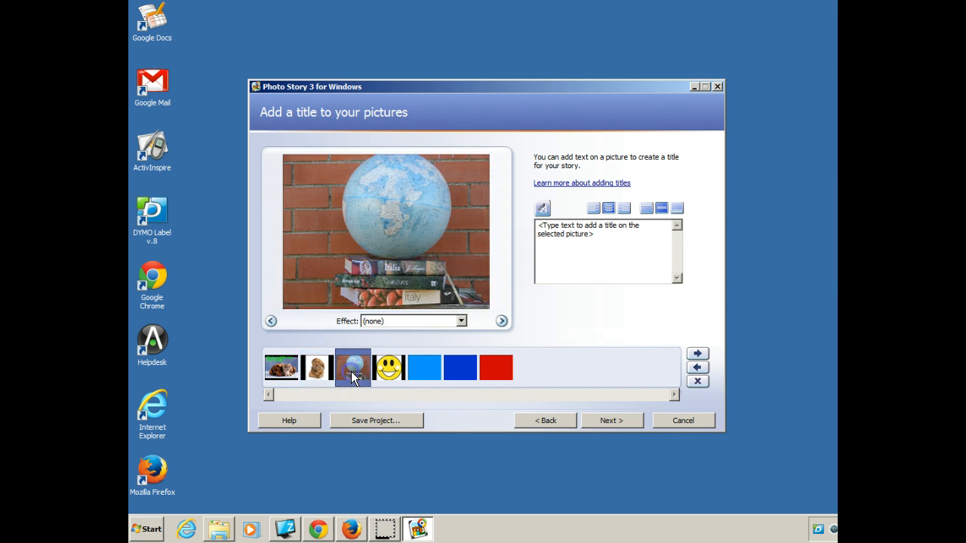
click(432, 368)
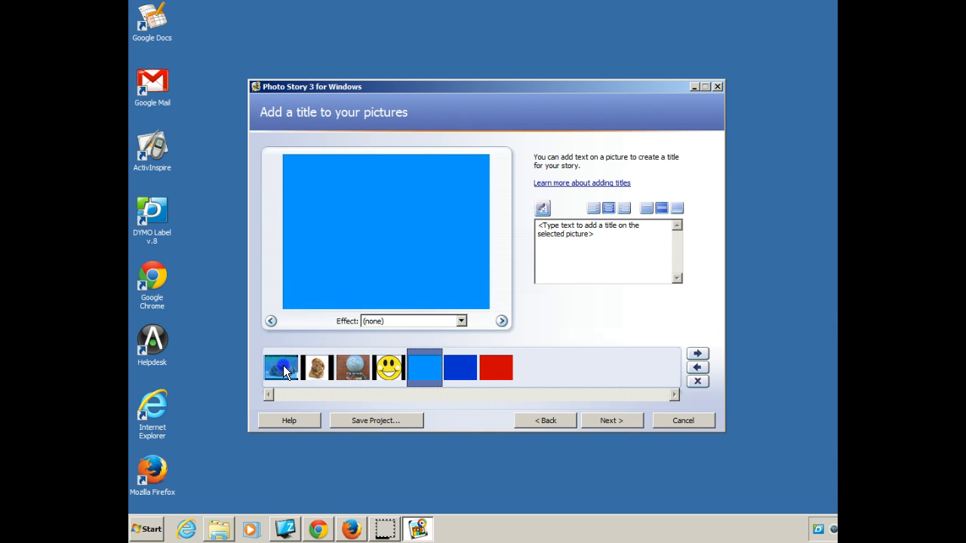
drag(284, 366, 285, 366)
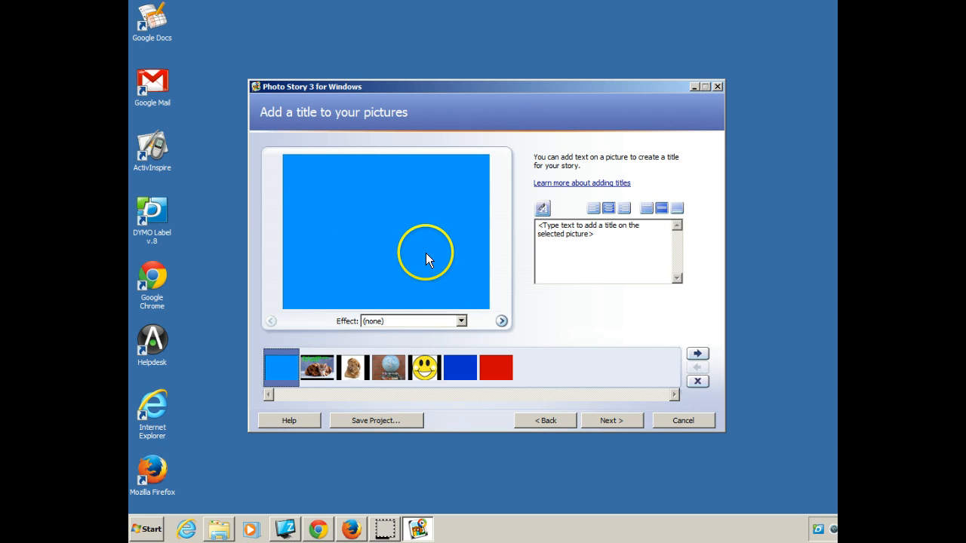
- Preview the puppy, globe and smiley face pictures in the film strip, finishing on the globe picture
click(354, 366)
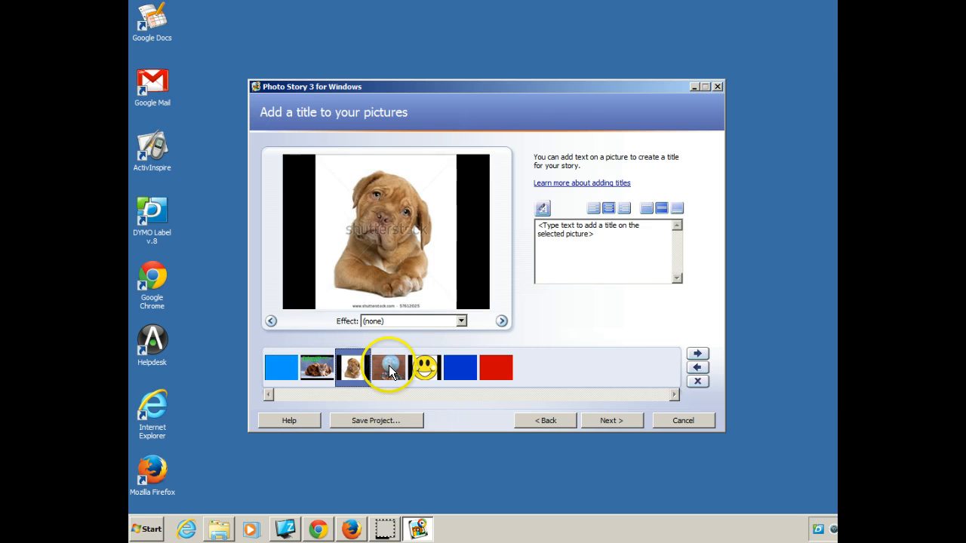
click(390, 368)
click(425, 367)
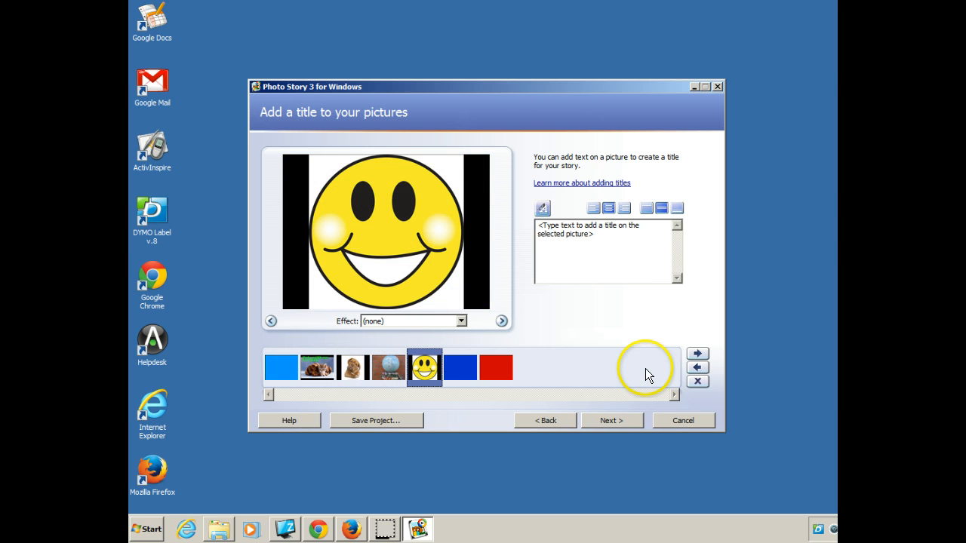
click(354, 368)
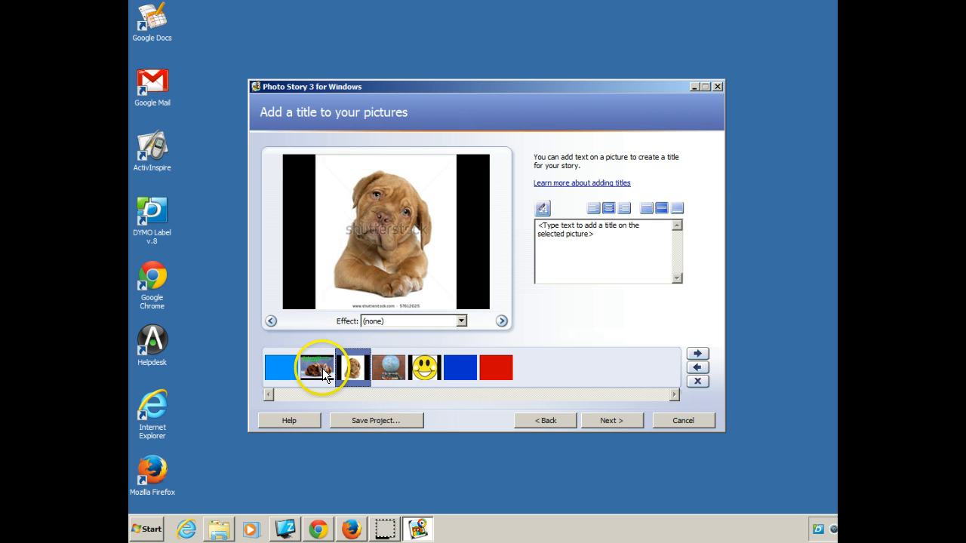
click(389, 368)
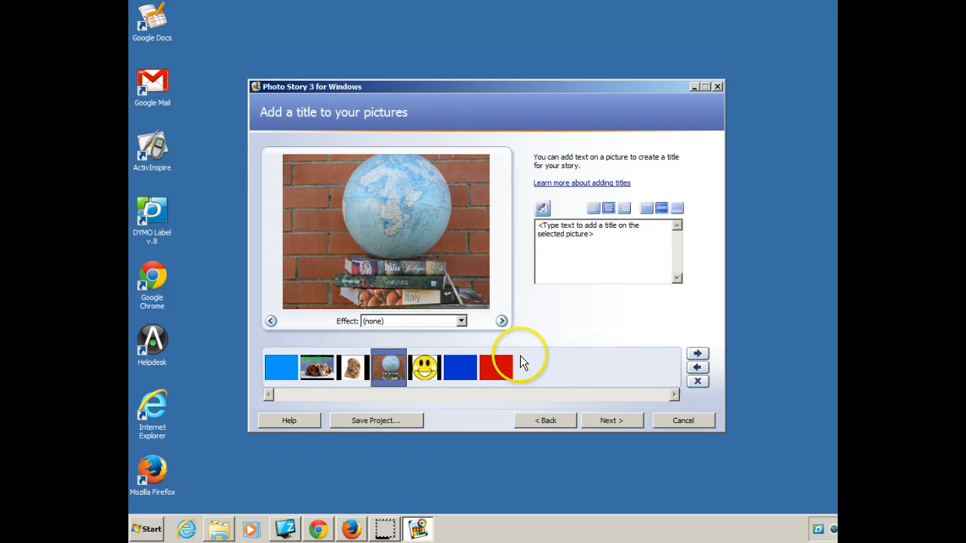
- Save the project as "book trailer example" in the Photo Story 3 project format (*.wp3), replacing the existing file
click(380, 420)
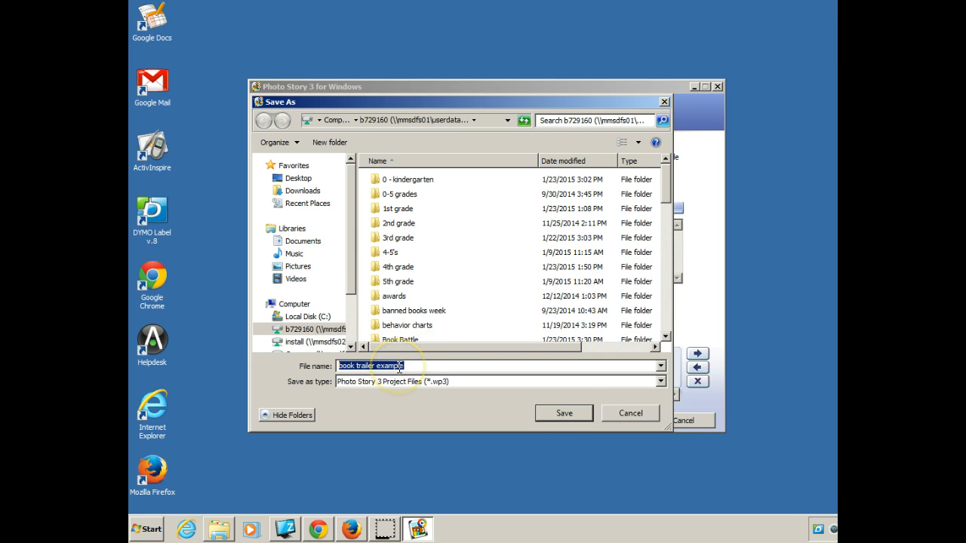
click(566, 414)
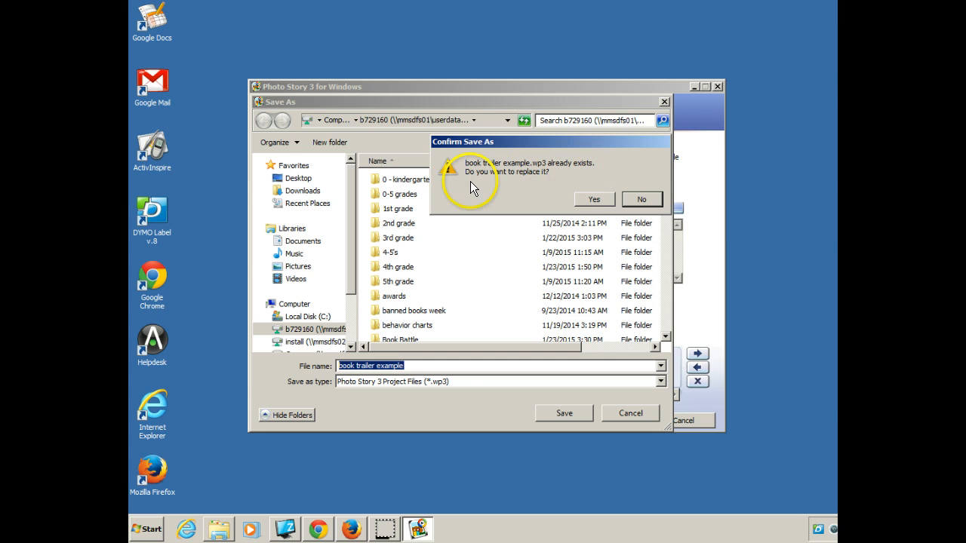
click(641, 200)
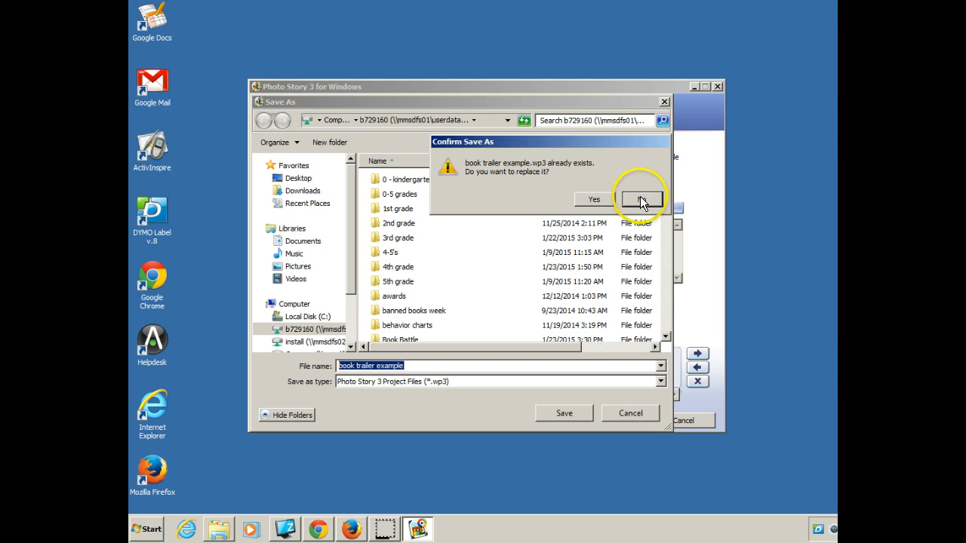
click(584, 198)
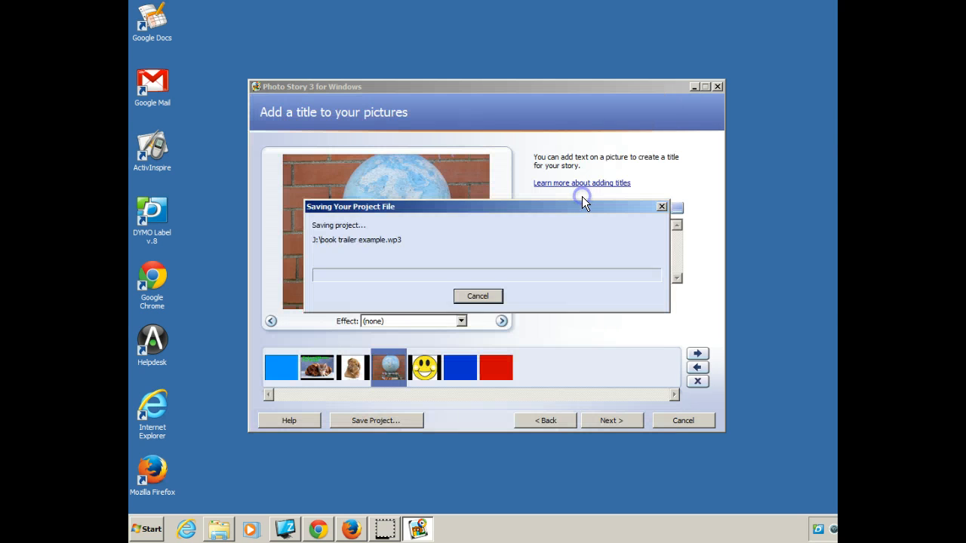